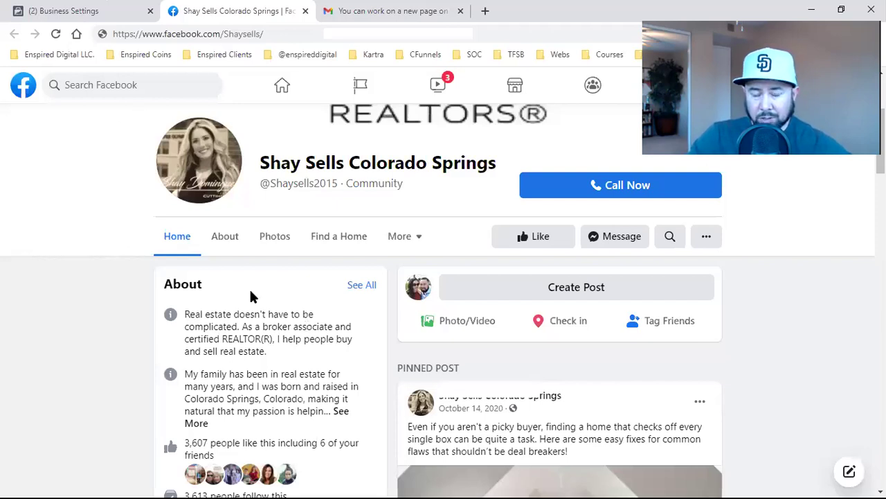
Select the client page's URL and open the Request Access to a Facebook Page form in the Pages section of Business Settings
click(188, 35)
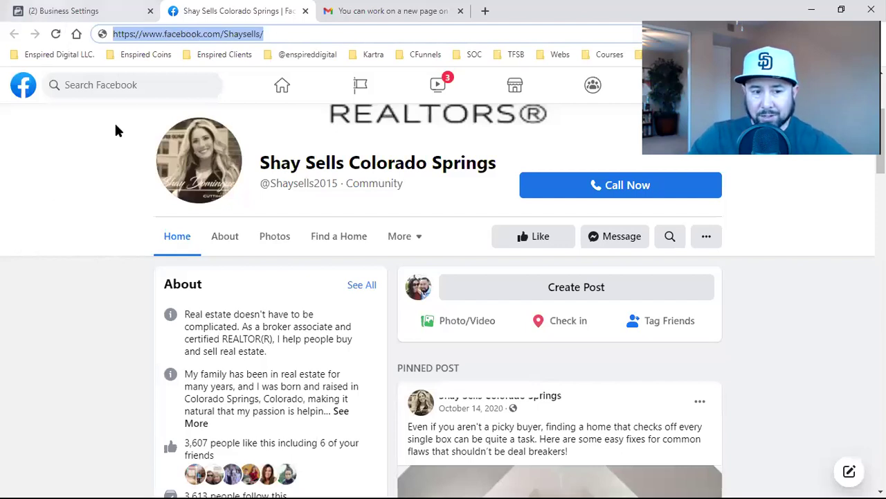
key(ctrl+shift+Tab)
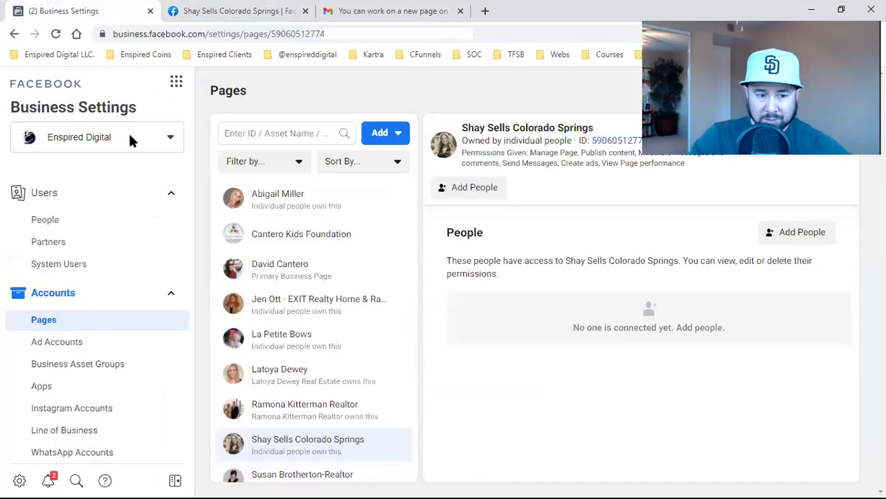
click(174, 86)
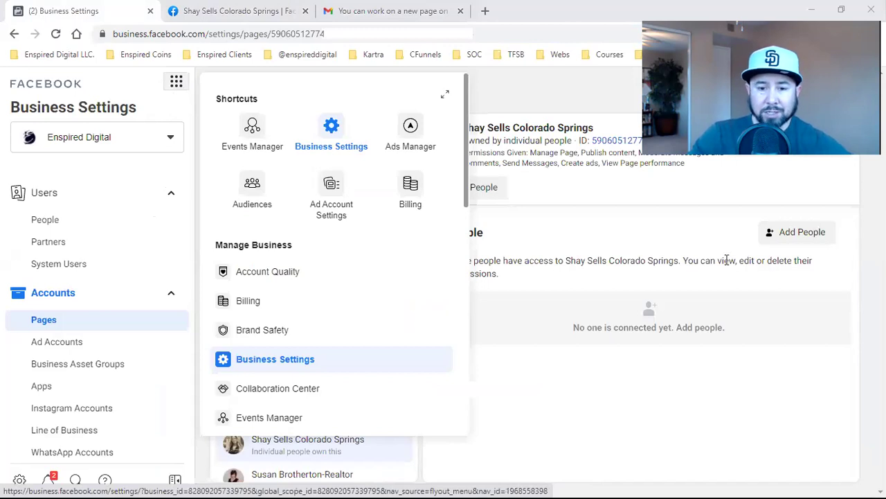
click(50, 323)
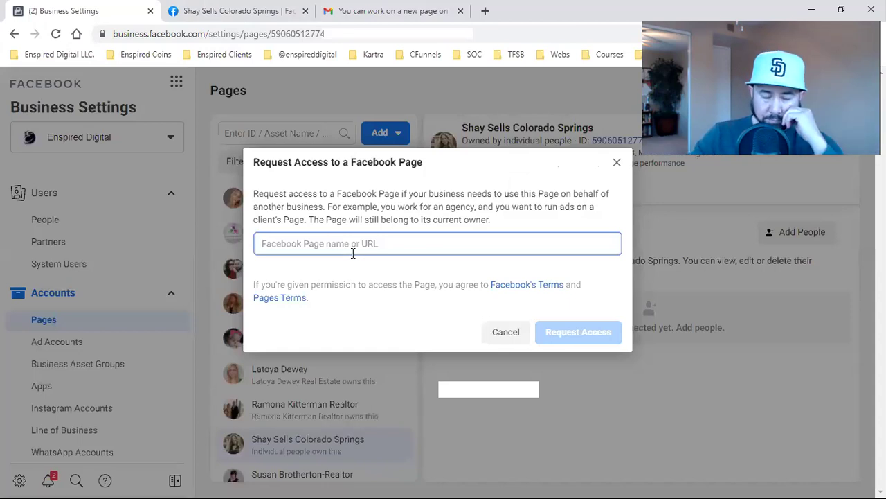
Open the Facebook home feed in a separate browser tab, keeping the access request form open
click(435, 27)
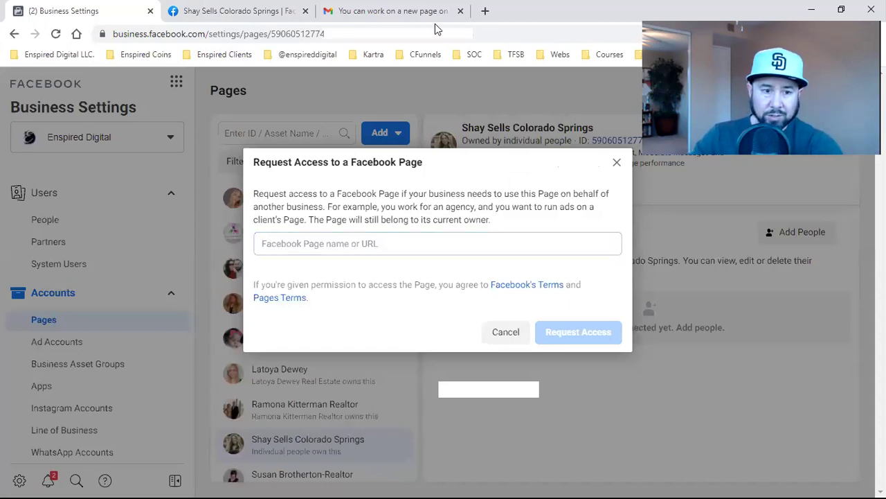
click(18, 91)
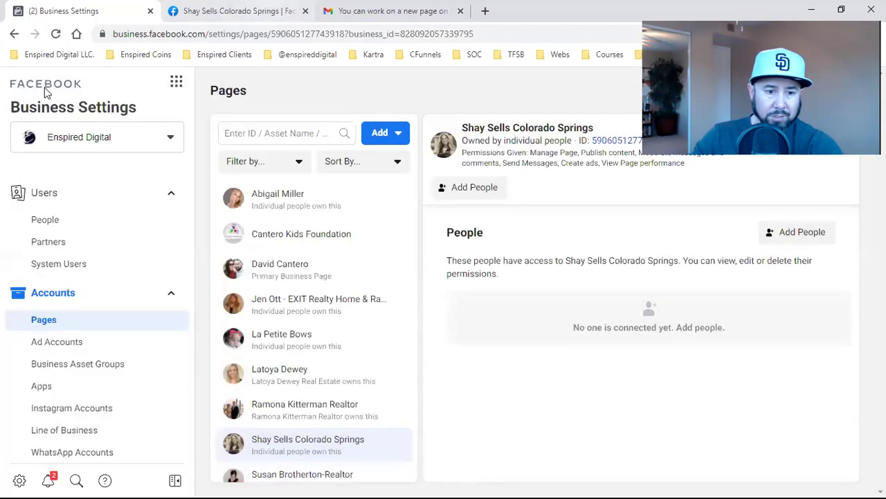
click(46, 90)
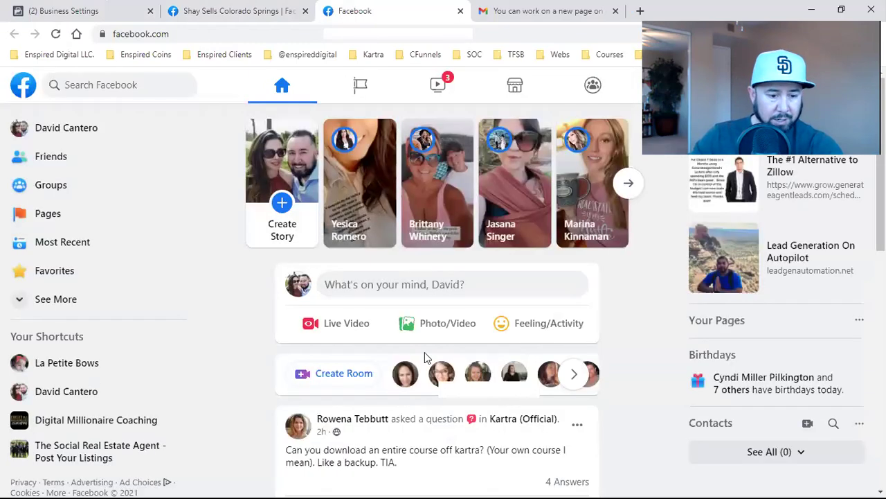
scroll(357, 345, down, 1)
click(361, 359)
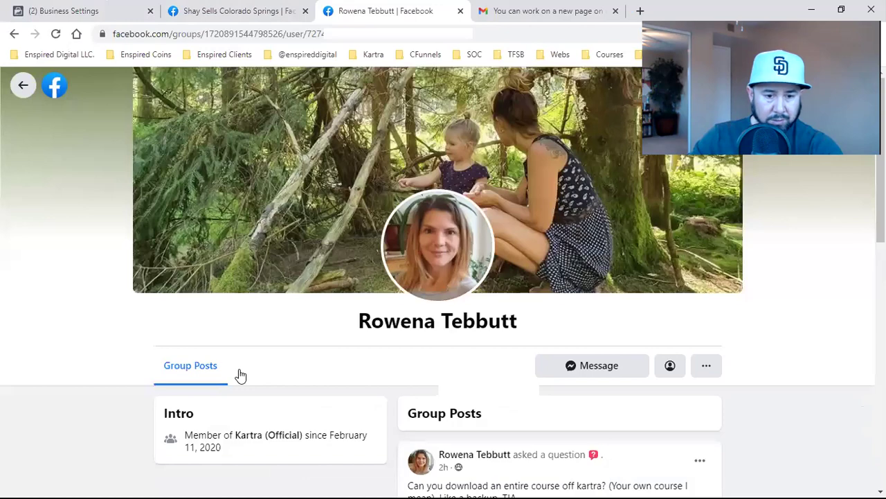
scroll(241, 374, down, 2)
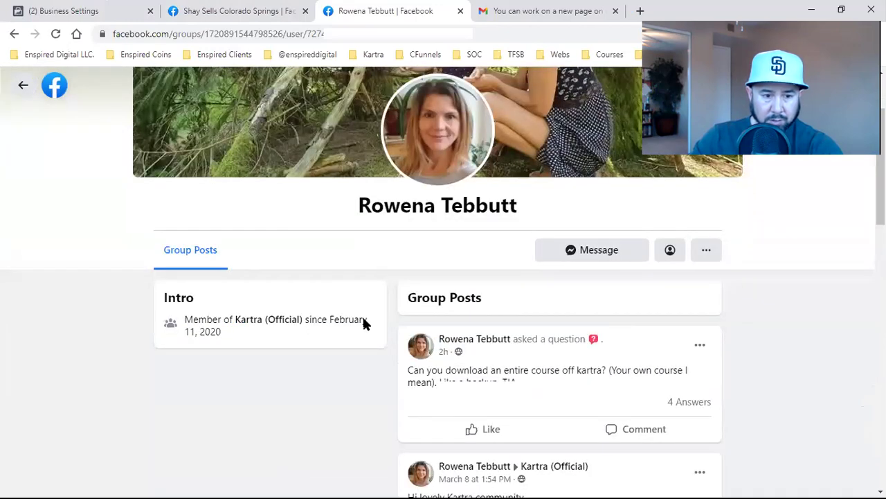
click(11, 35)
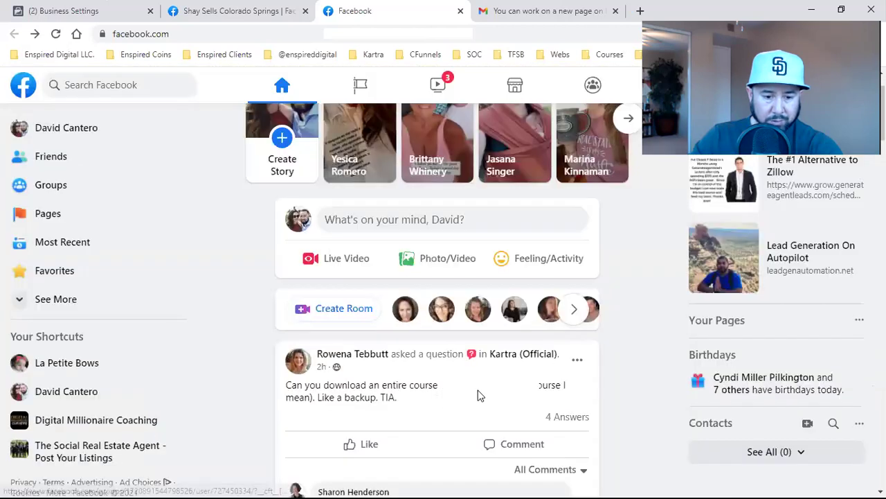
Open the Flyhomes page from its sponsored post in the feed and copy the page's URL
scroll(587, 423, down, 6)
scroll(323, 238, down, 1)
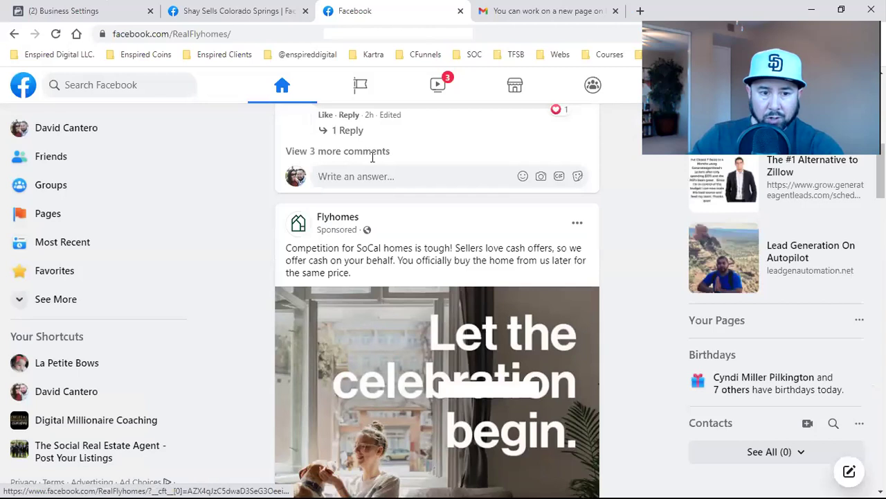
click(176, 33)
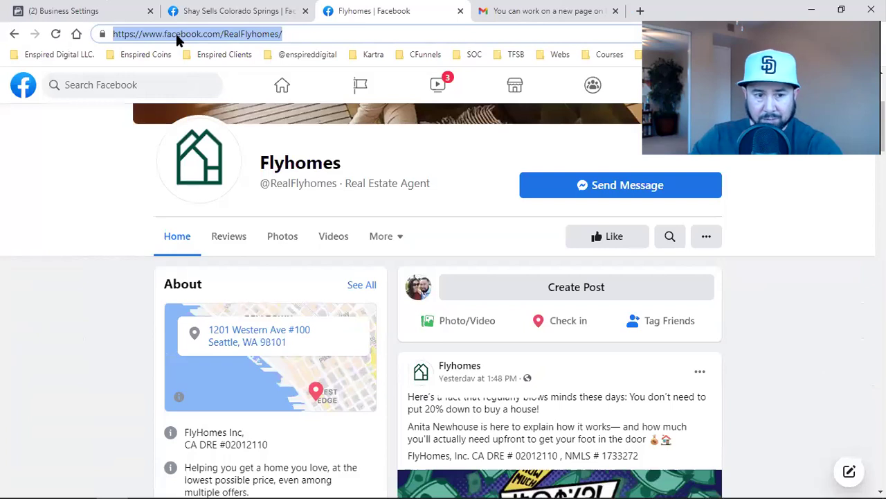
click(177, 34)
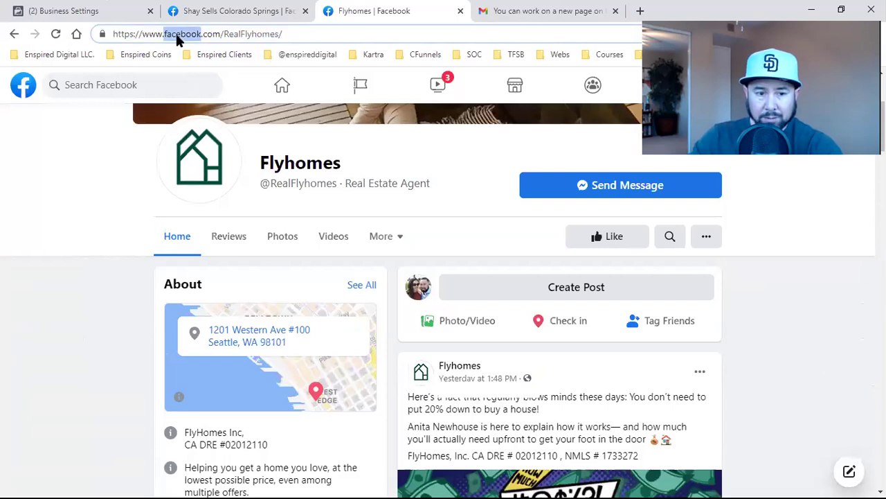
right_click(176, 38)
key(ctrl+c)
Submit an access request for the Flyhomes page with its copied URL, including the Manage Page, Publish content and Create ads permissions
click(40, 8)
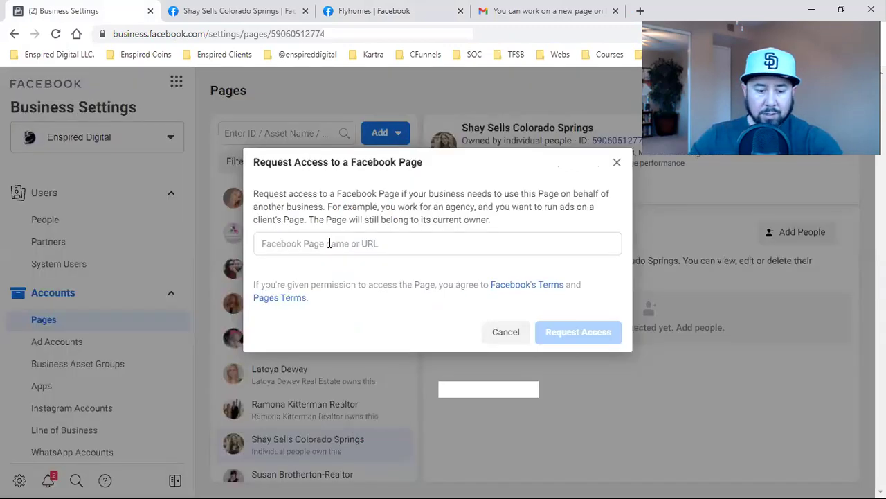
click(329, 243)
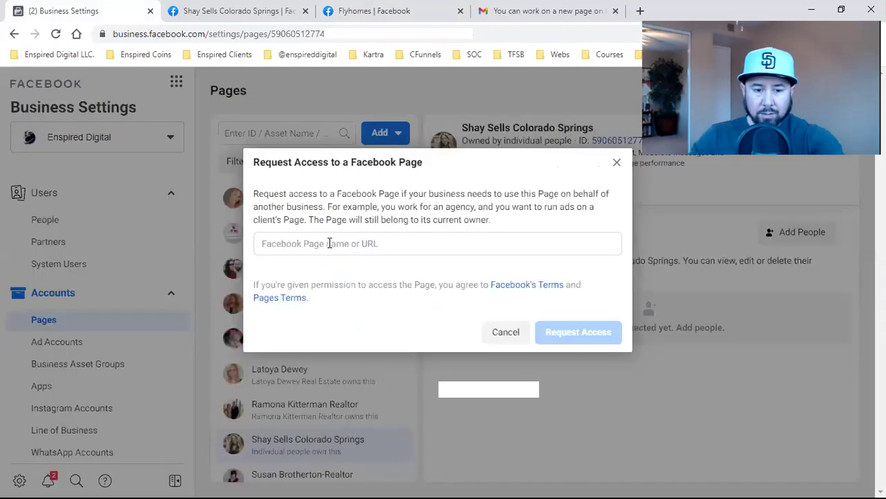
key(ctrl+v)
click(338, 279)
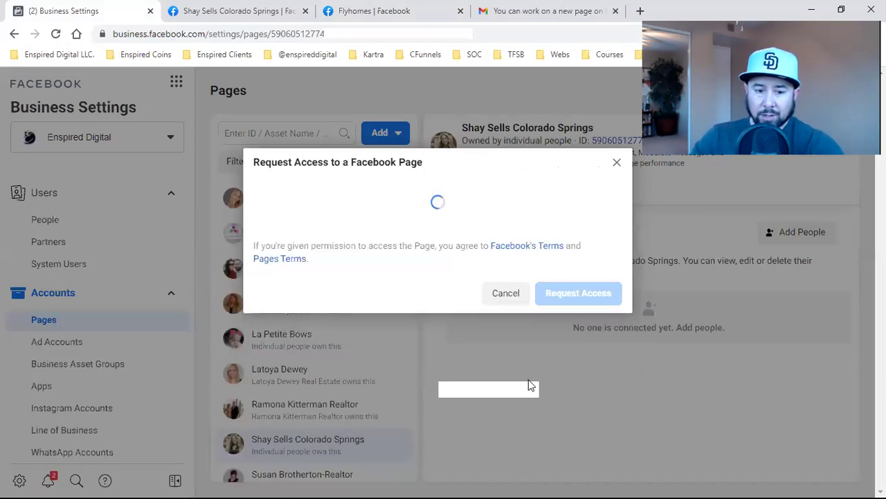
scroll(590, 461, down, 4)
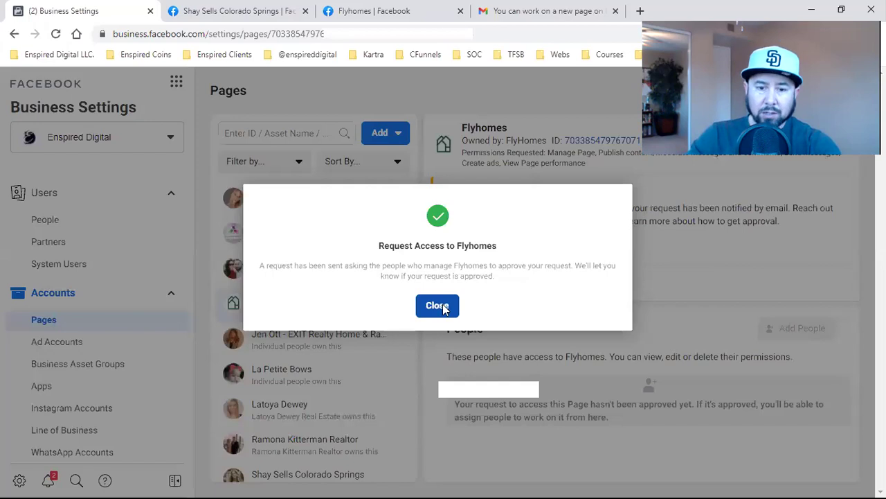
click(442, 307)
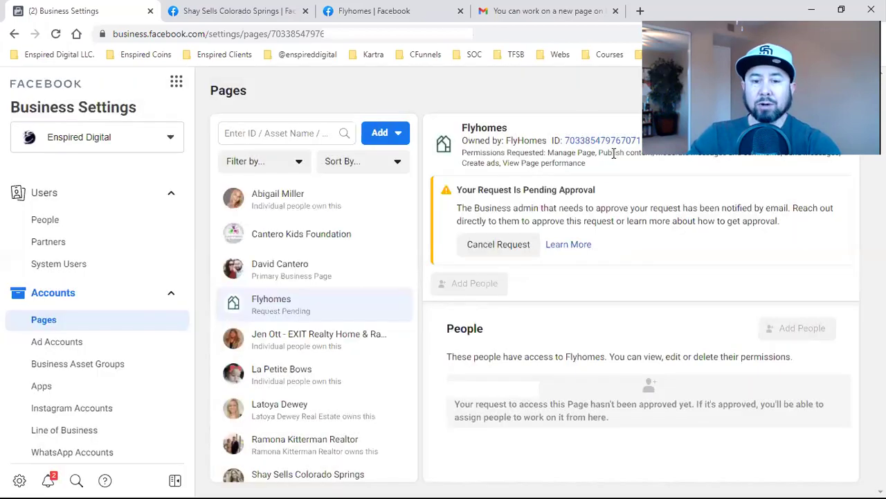
triple_click(542, 194)
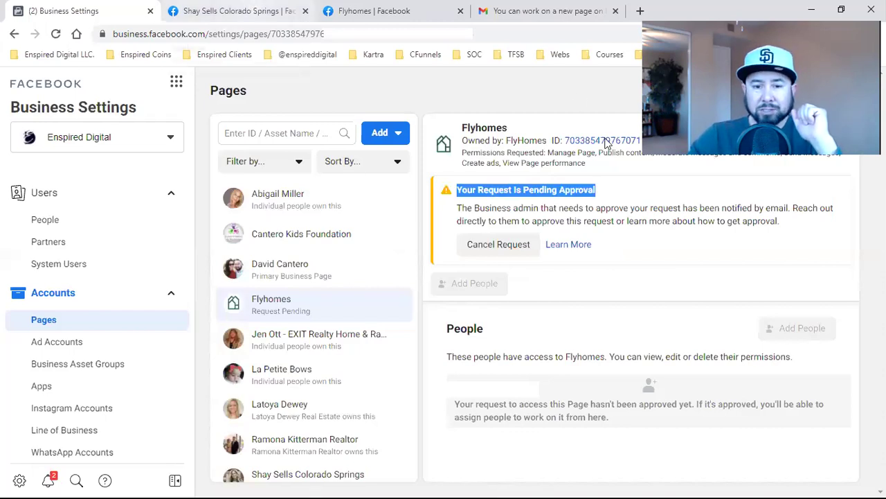
key(ctrl+Tab)
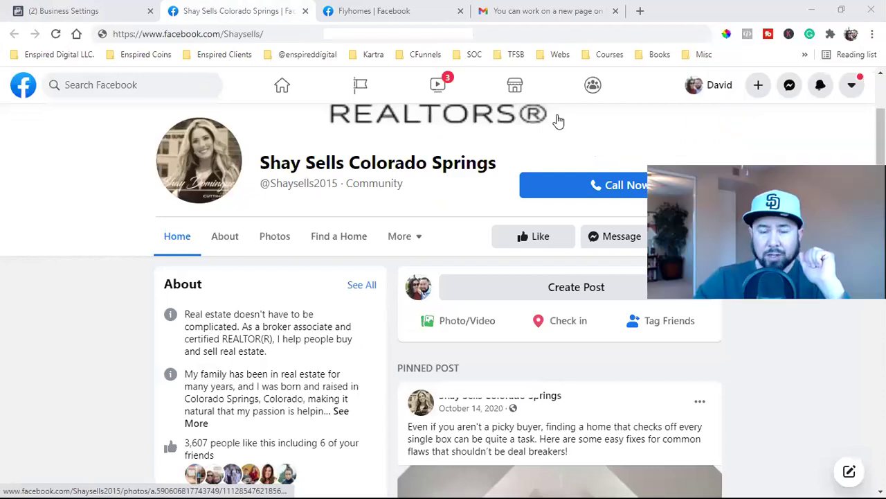
click(716, 86)
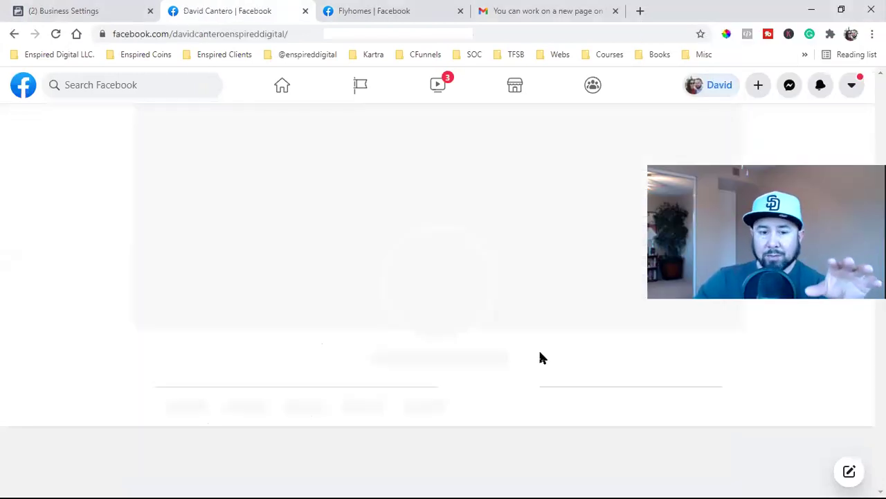
scroll(451, 385, down, 1)
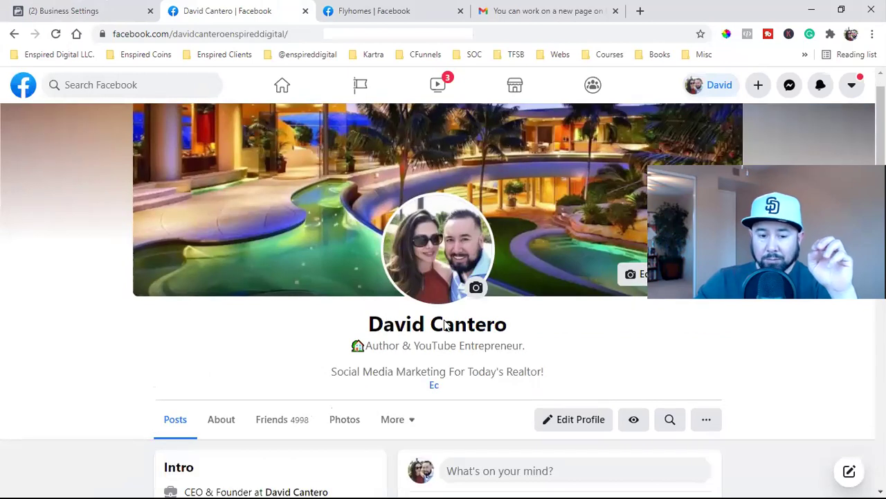
scroll(289, 401, down, 2)
mouse_move(287, 385)
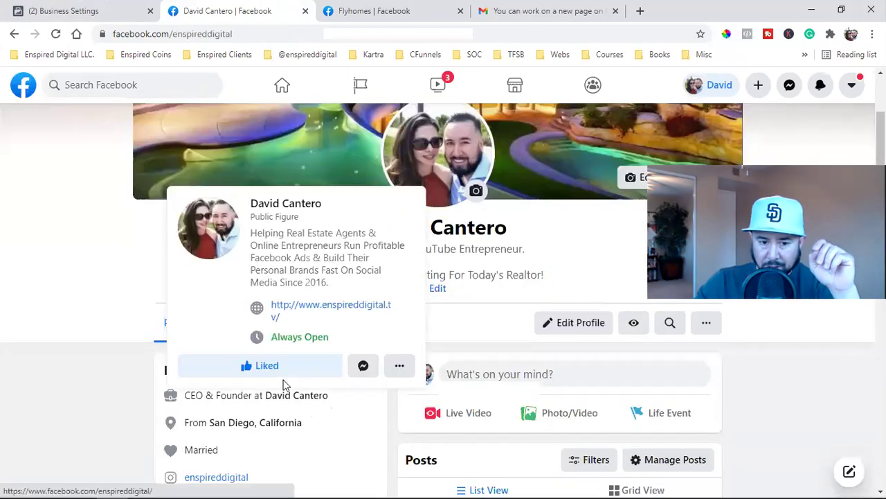
click(178, 338)
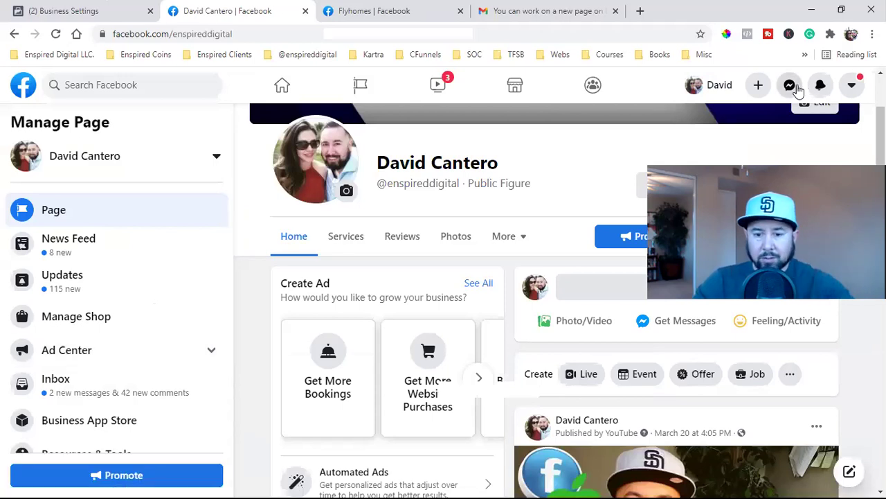
Open the client's Messenger conversation, play the 17-second voice message and close the chat
click(793, 86)
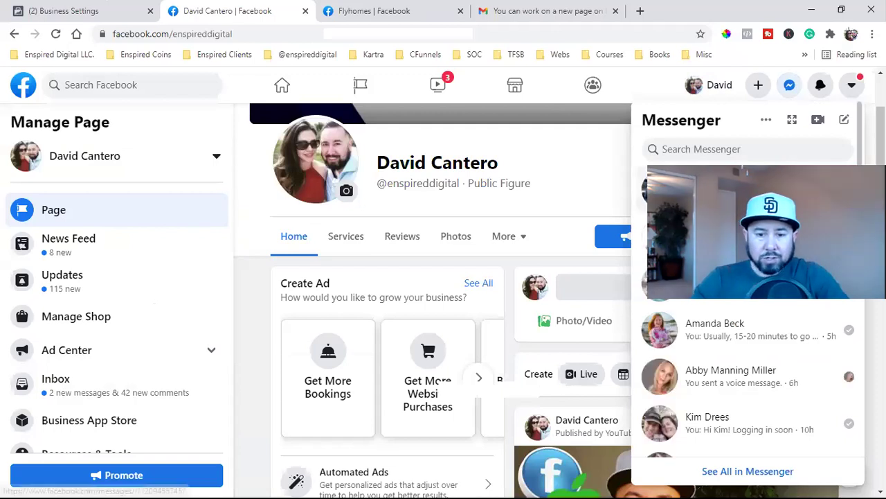
click(693, 193)
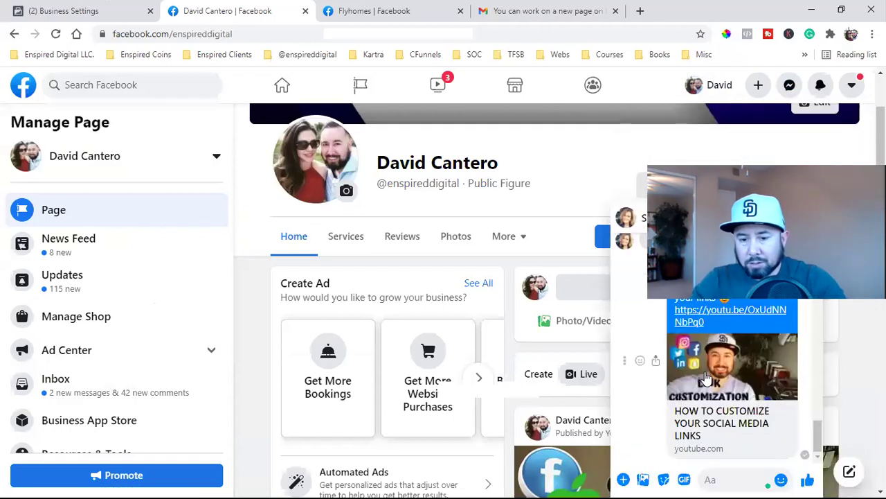
scroll(706, 374, up, 3)
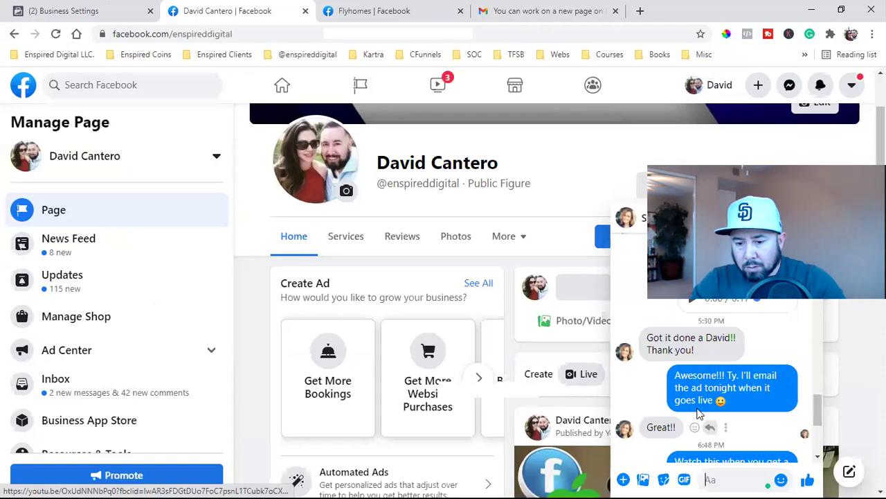
scroll(701, 435, up, 3)
click(690, 432)
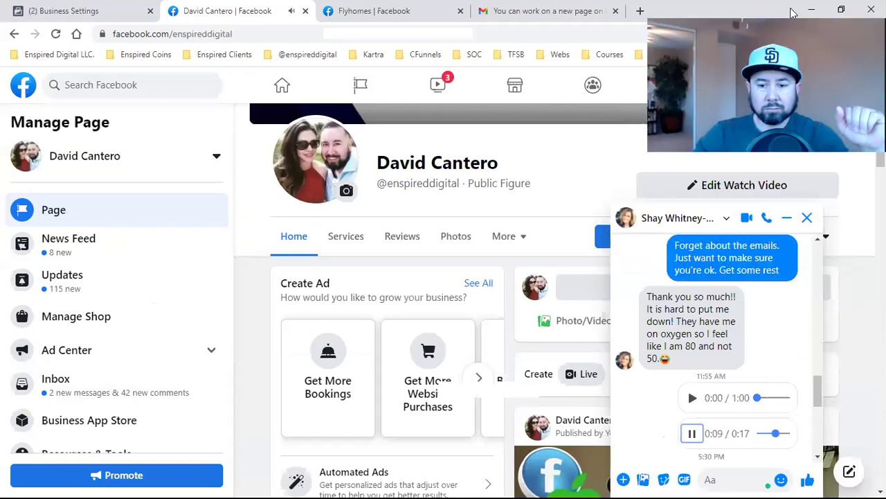
click(808, 219)
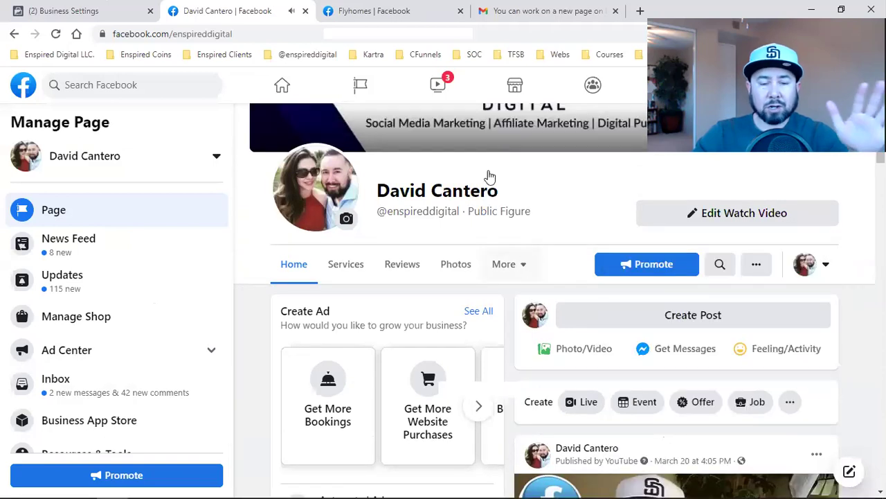
scroll(287, 109, up, 3)
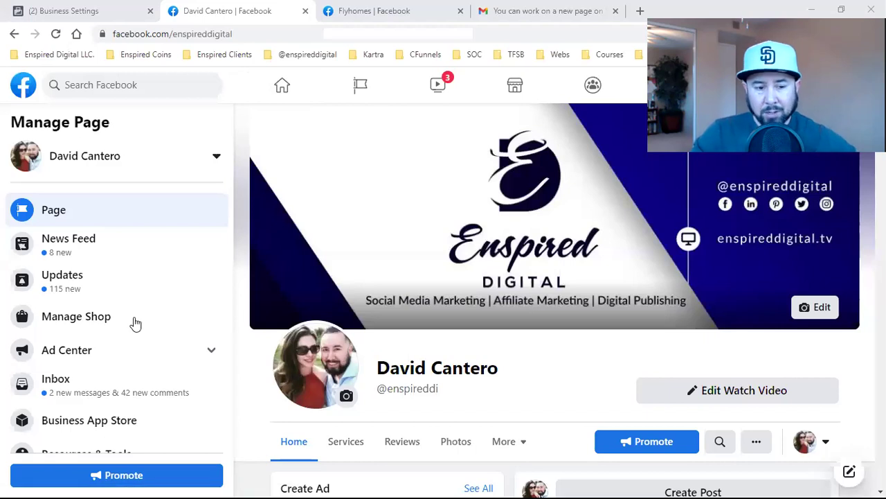
scroll(69, 288, down, 3)
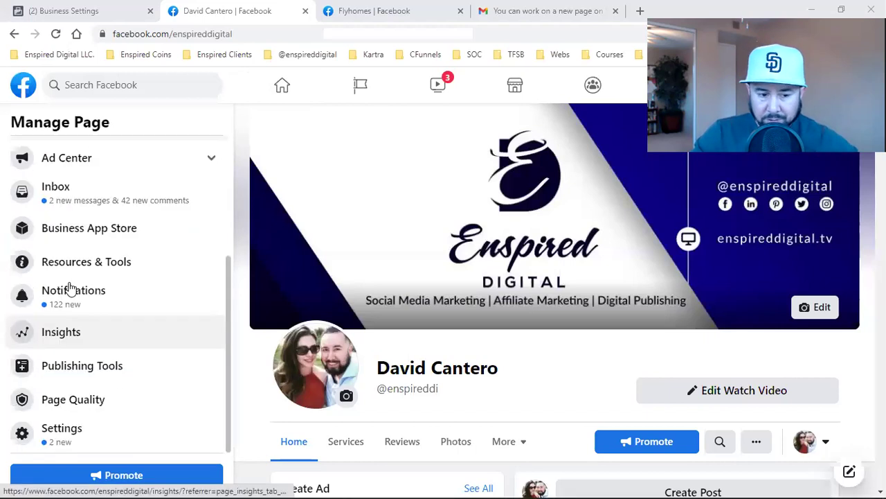
click(68, 438)
scroll(76, 414, down, 1)
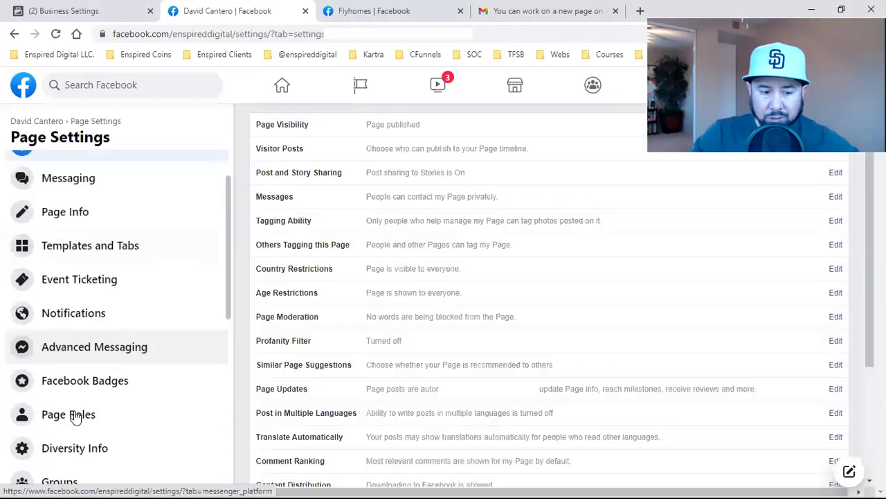
click(76, 415)
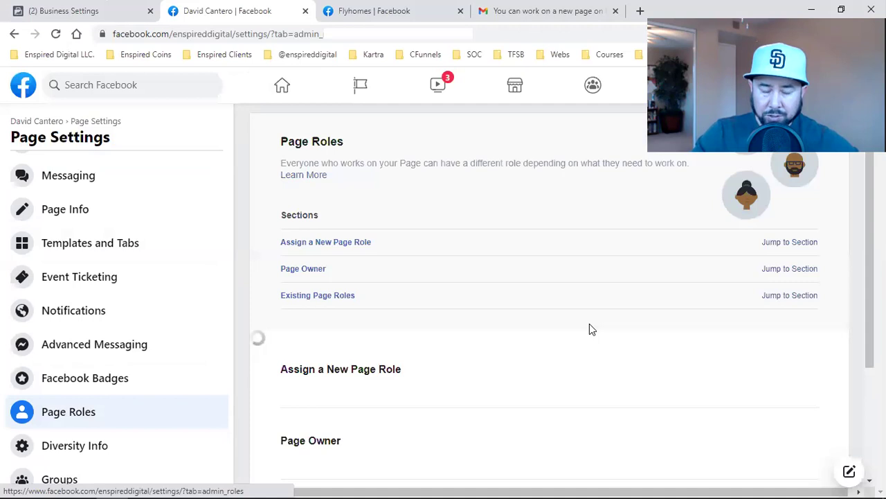
scroll(532, 312, down, 3)
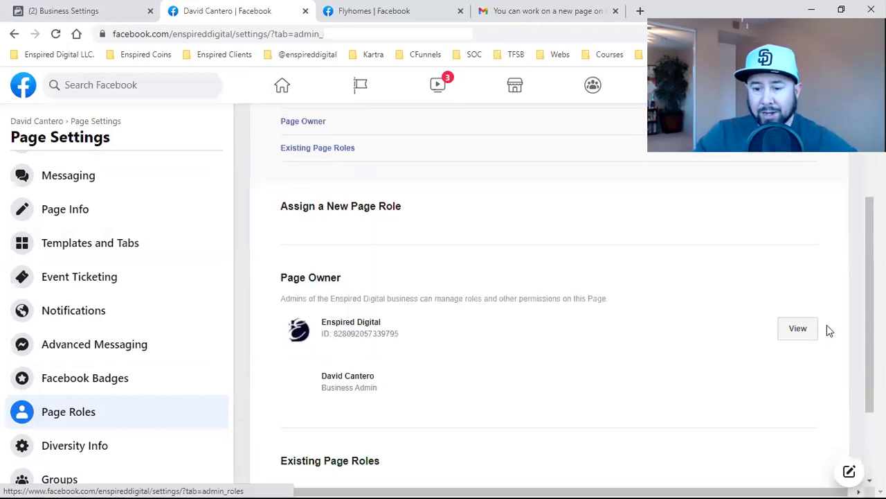
scroll(803, 313, down, 2)
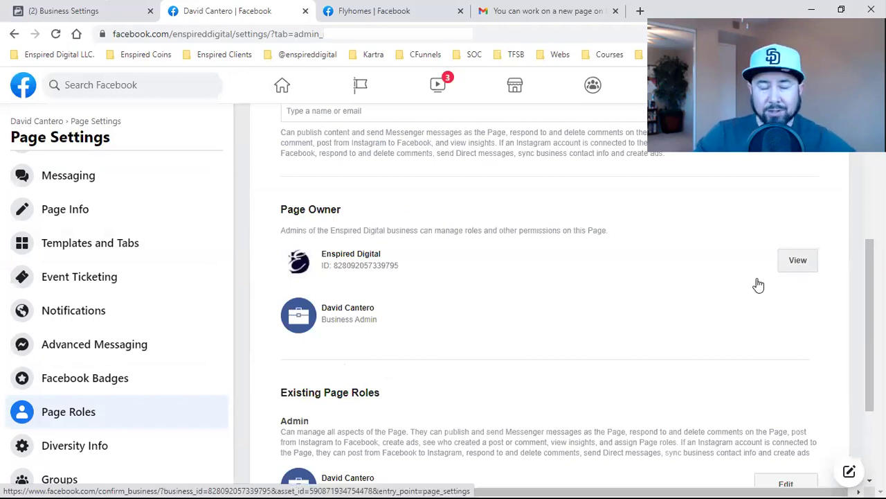
Switch to Gmail and read the Facebook email about the approved request to work on the Shay Sells Colorado Springs page
key(ctrl+4)
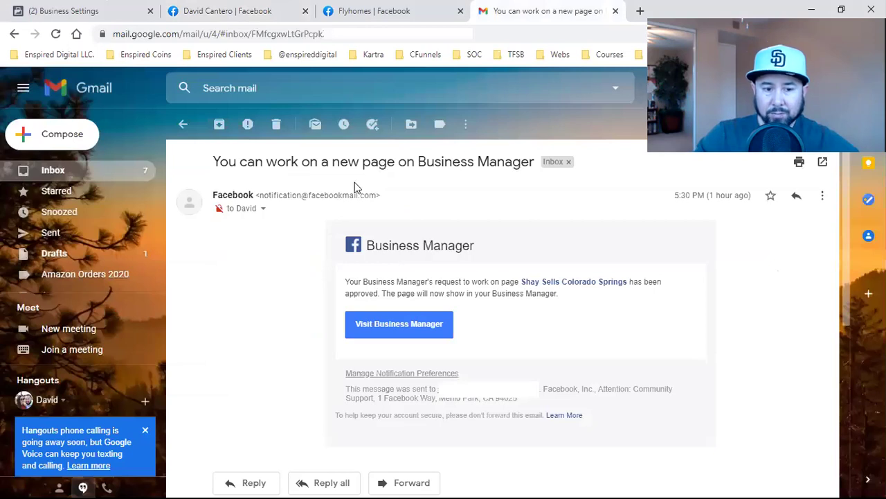
triple_click(290, 169)
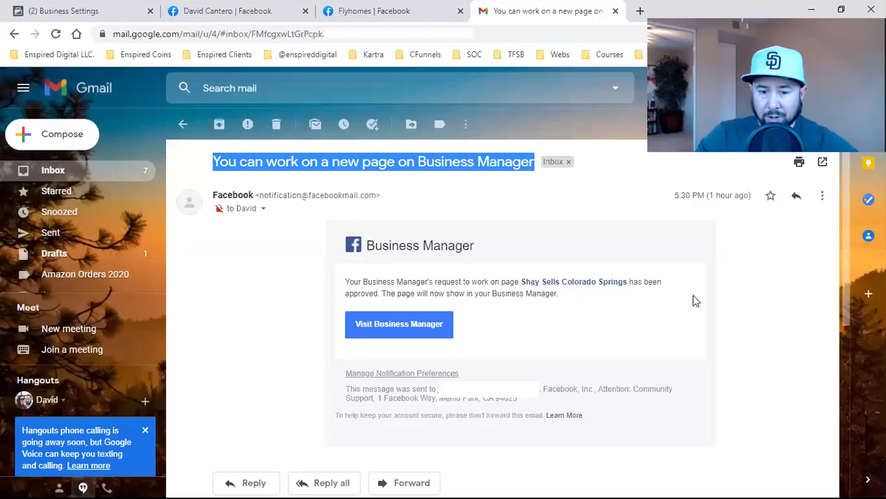
drag(693, 295, 417, 281)
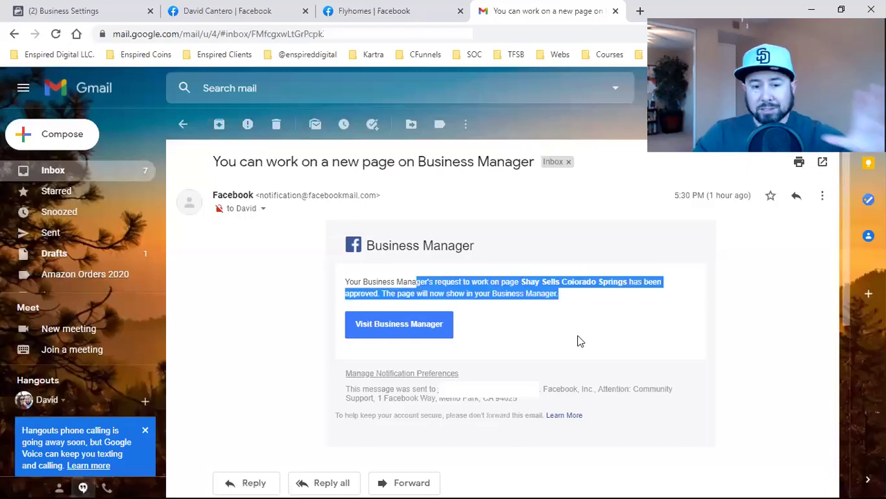
click(578, 336)
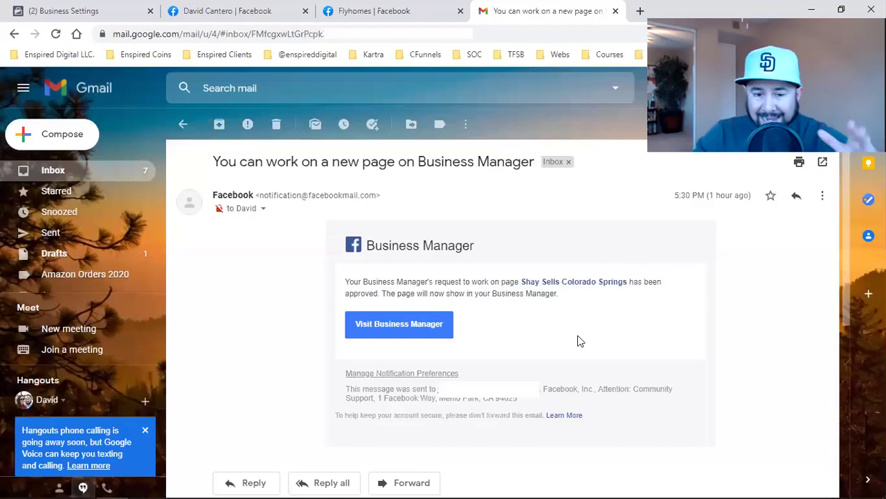
Visit Business Manager from the approval email, close the old Business Settings tab and look through the Pages list
click(388, 326)
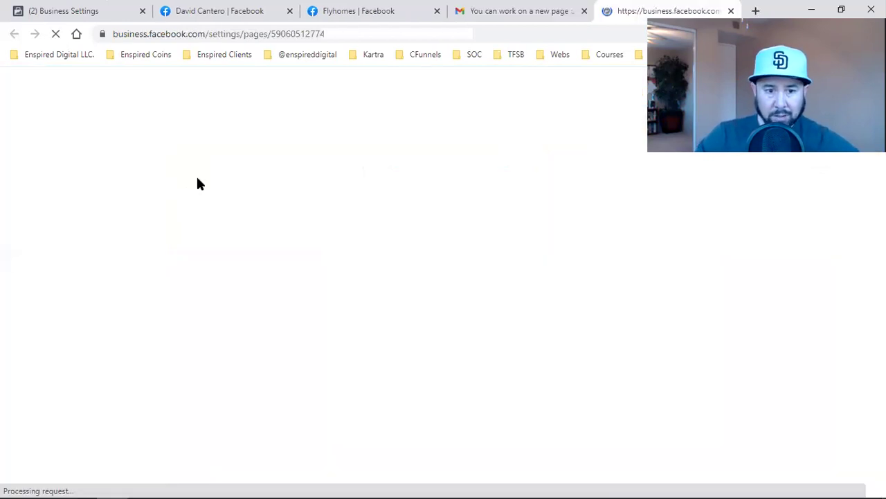
click(143, 12)
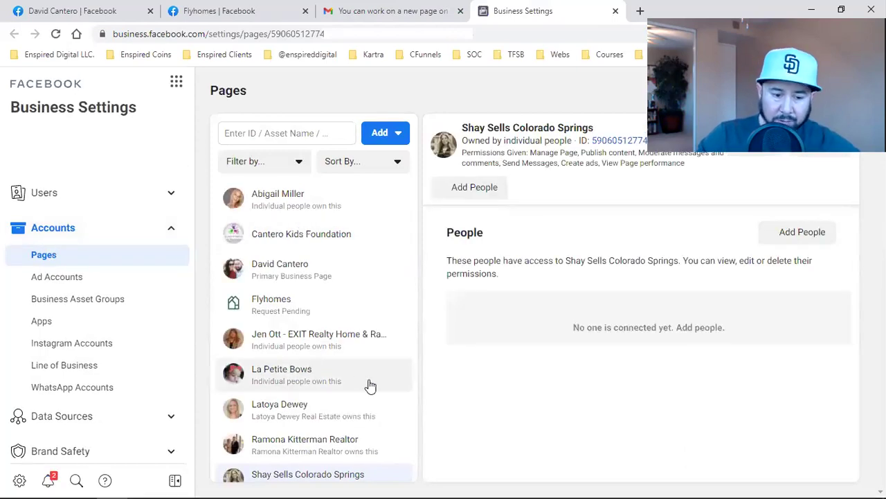
scroll(307, 431, down, 1)
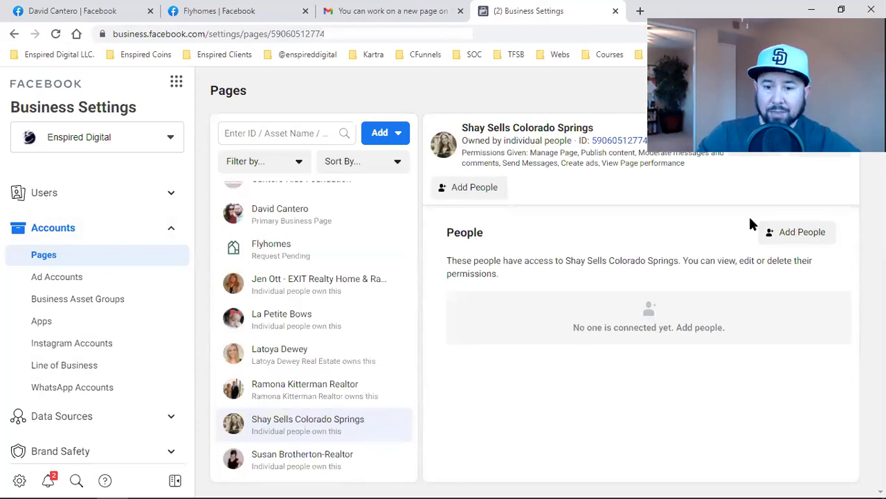
Assign the account's own user to the Shay Sells Colorado Springs page with full control through the Manage Page permission
click(805, 237)
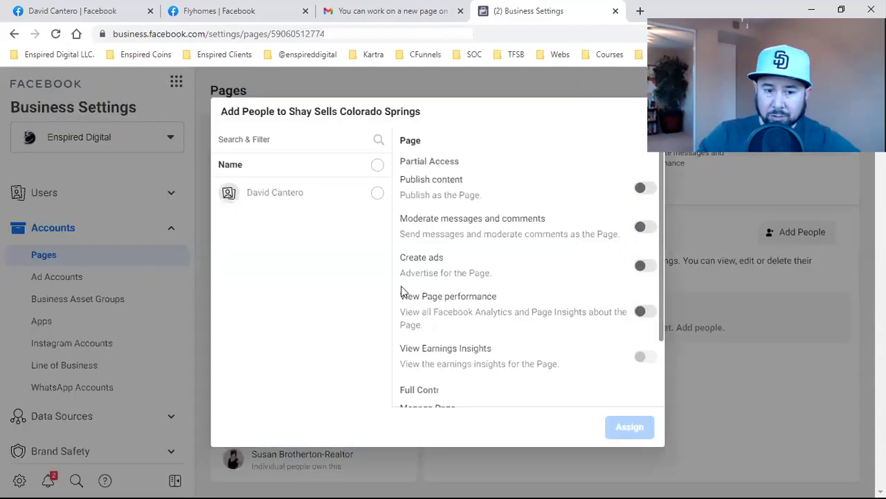
click(316, 191)
scroll(462, 339, down, 1)
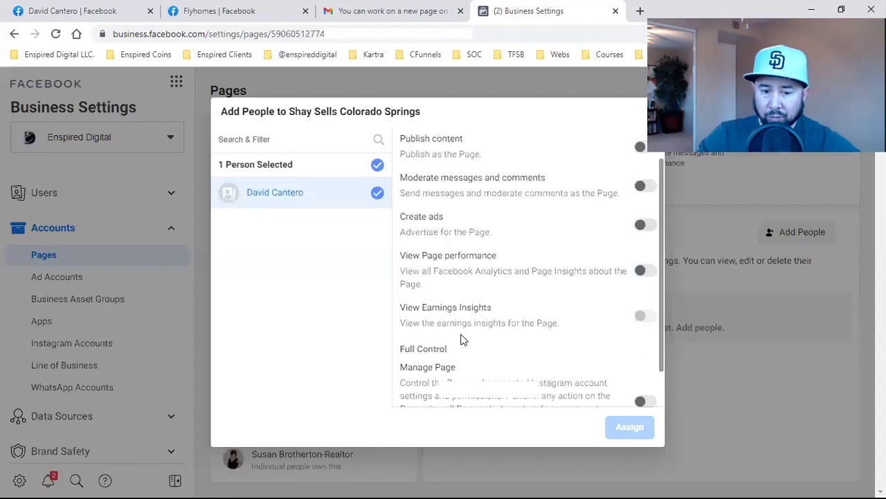
scroll(438, 318, down, 1)
triple_click(438, 318)
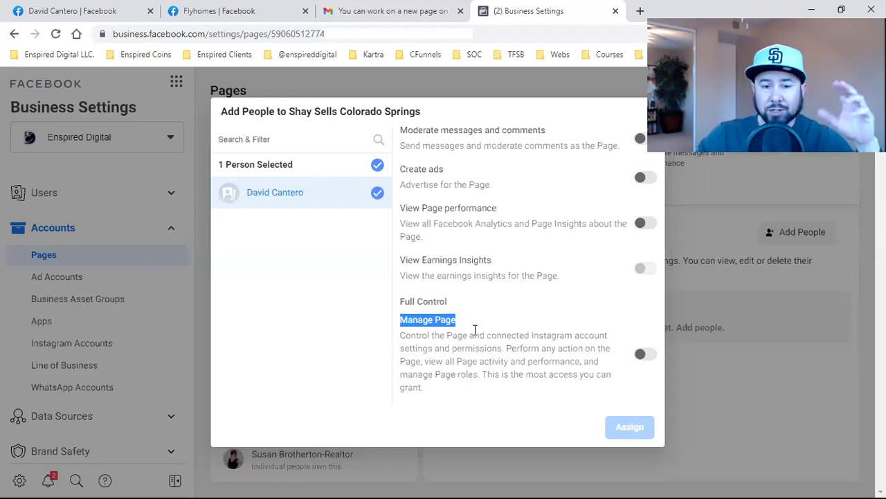
click(432, 318)
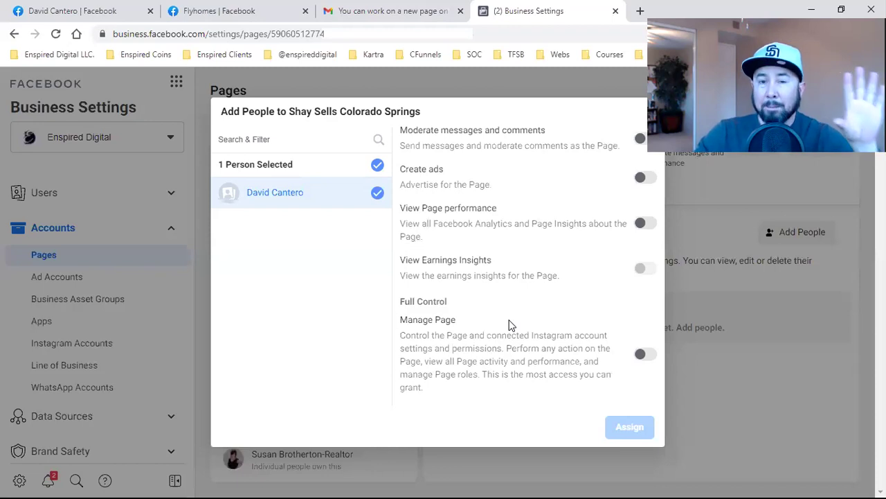
click(644, 355)
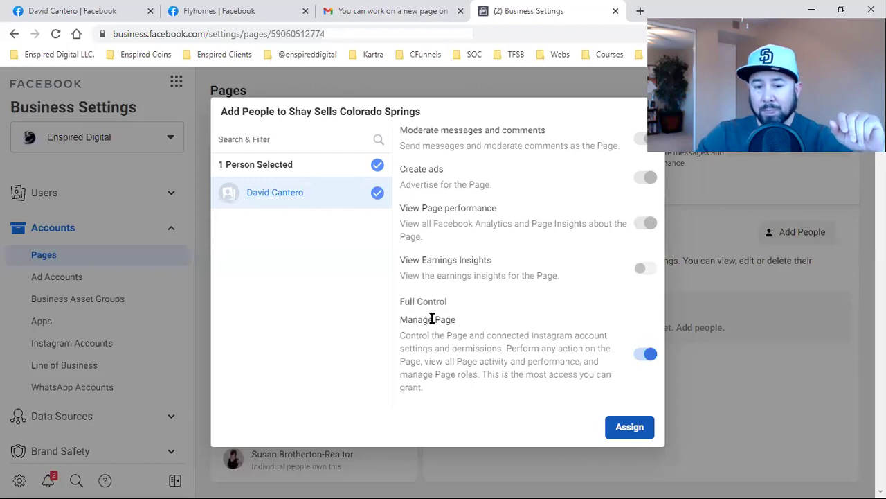
drag(423, 319, 418, 319)
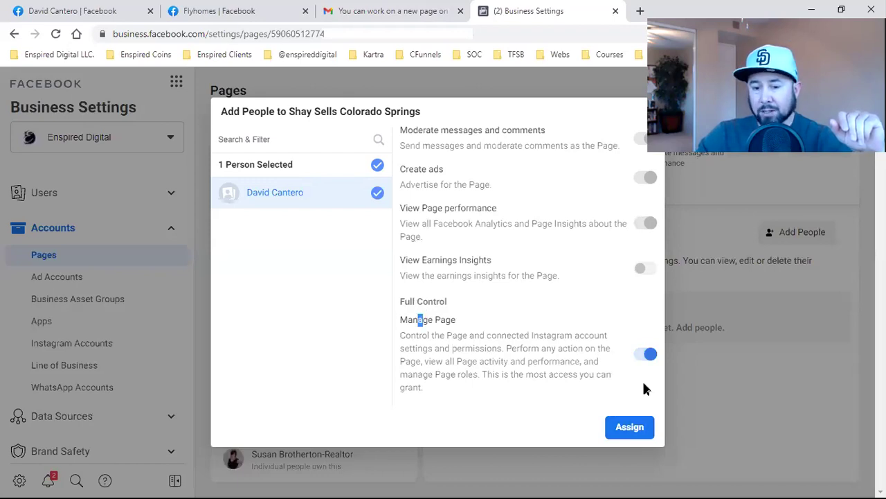
click(630, 426)
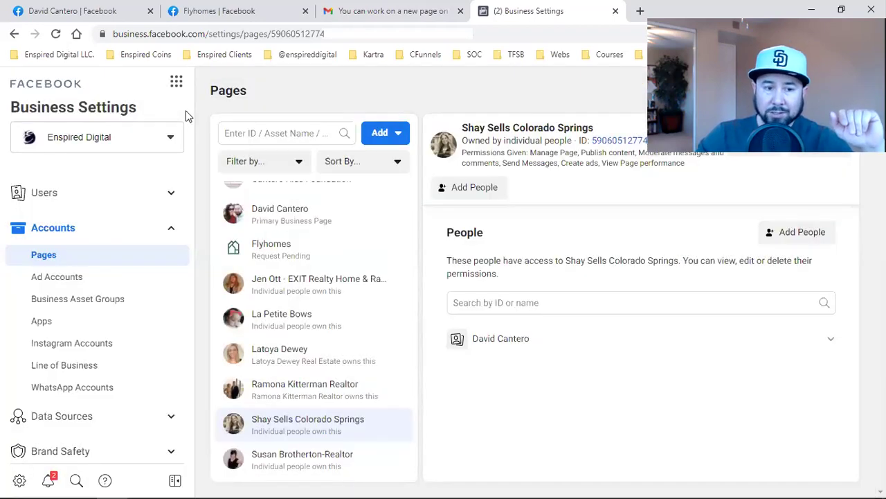
click(176, 82)
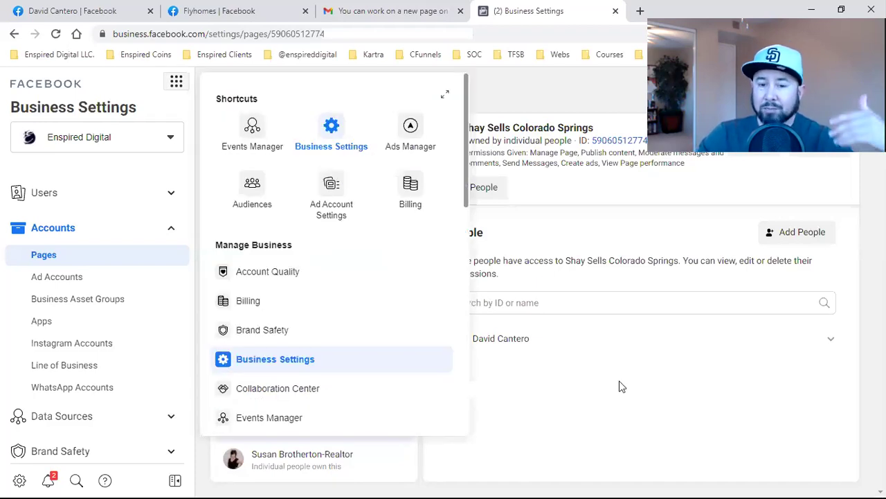
click(598, 409)
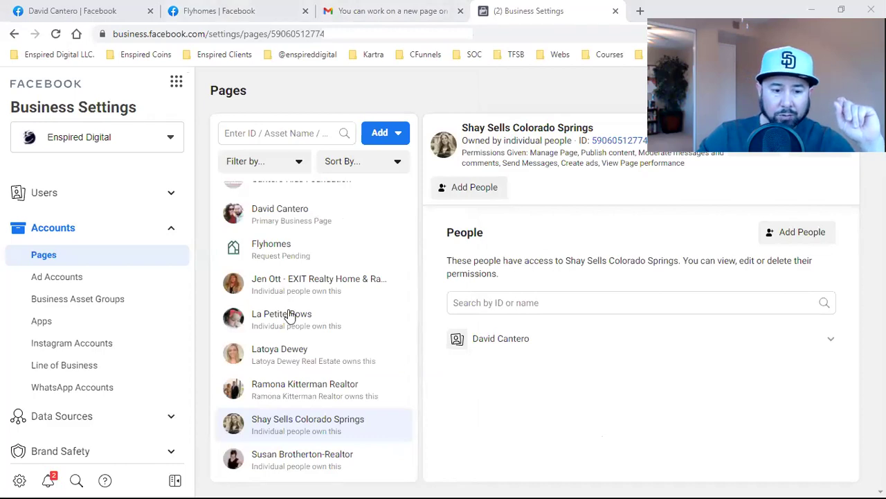
Cancel the pending access request for the Flyhomes page and reload the Pages list to check it
scroll(288, 277, up, 1)
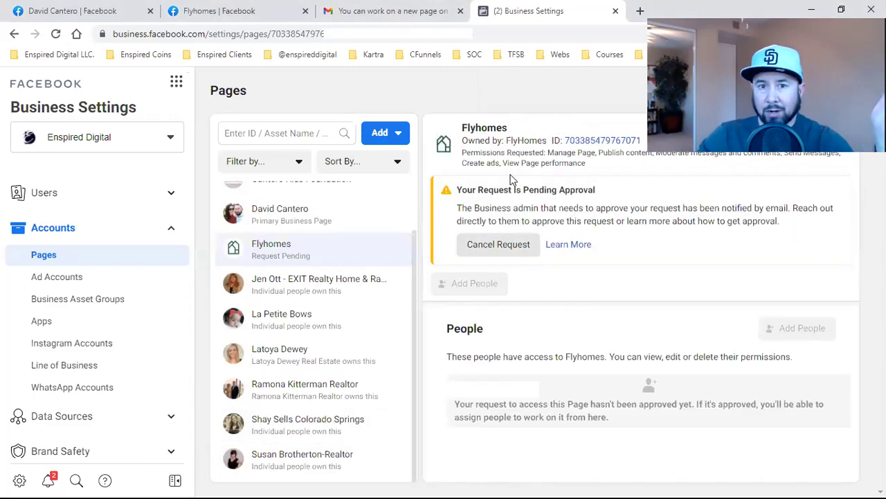
click(503, 246)
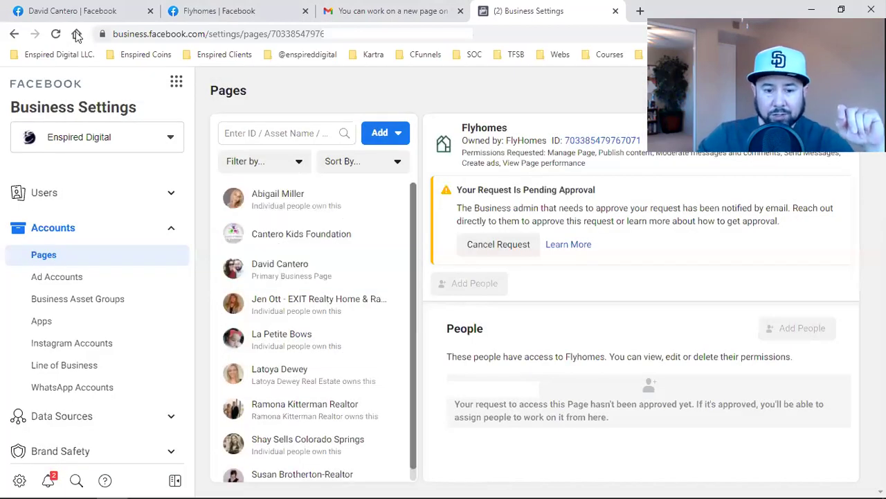
key(F5)
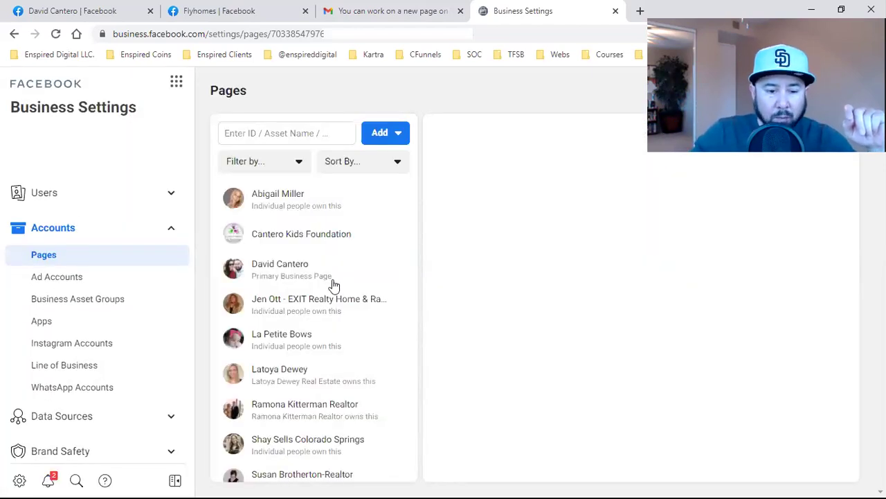
scroll(340, 318, down, 1)
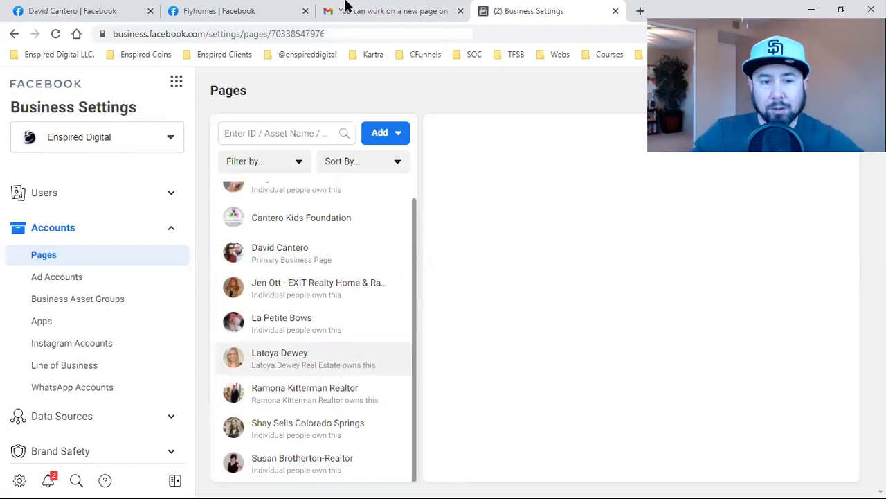
click(367, 8)
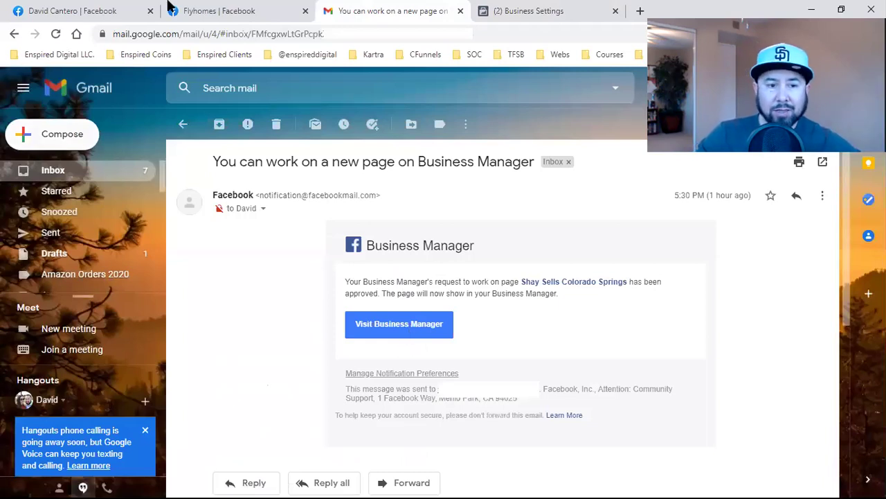
click(306, 10)
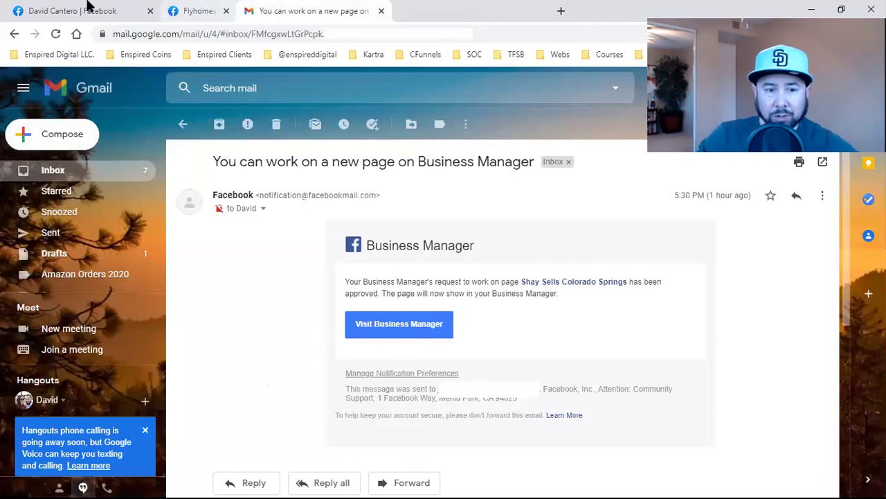
key(ctrl+shift+Tab)
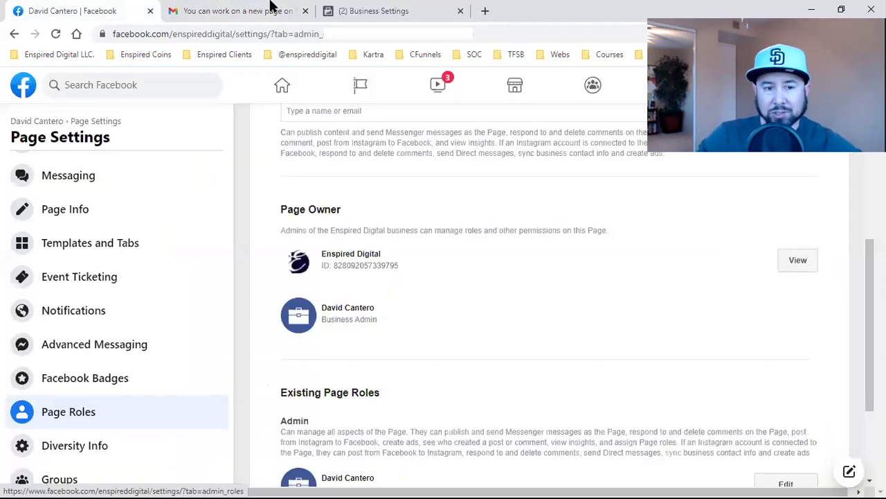
key(ctrl+Tab)
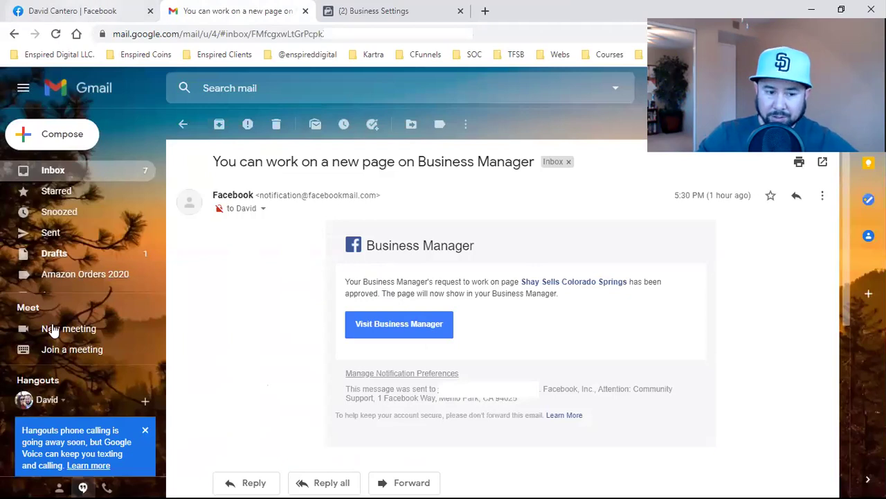
key(ctrl+shift+Tab)
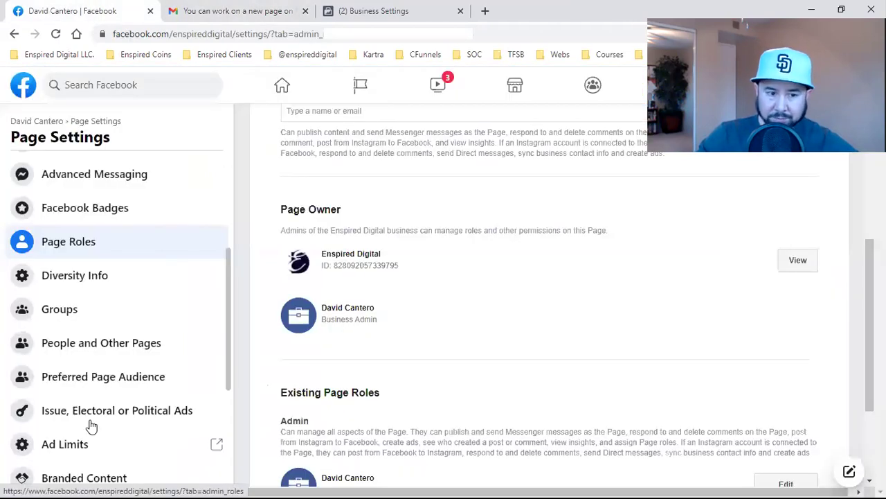
scroll(70, 219, up, 3)
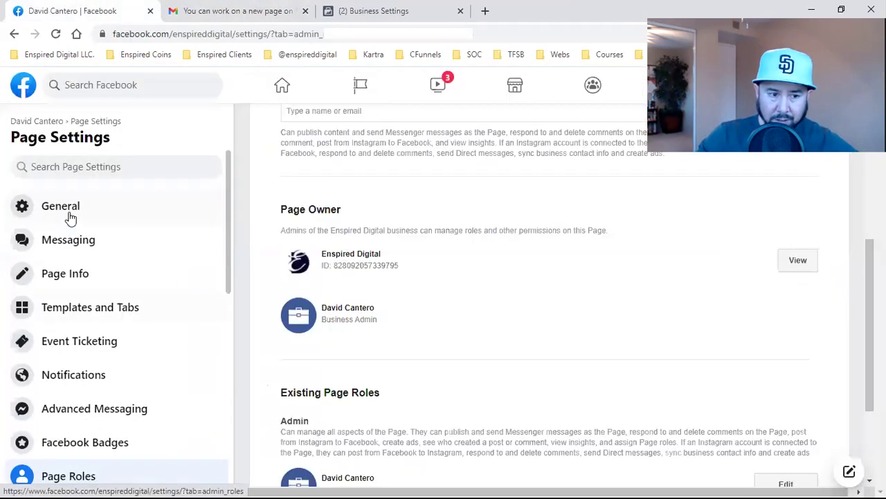
click(57, 123)
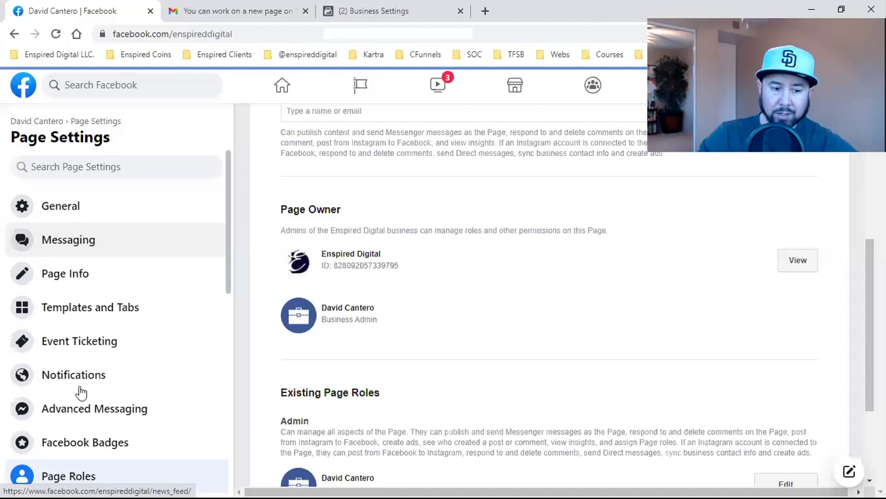
scroll(79, 390, down, 2)
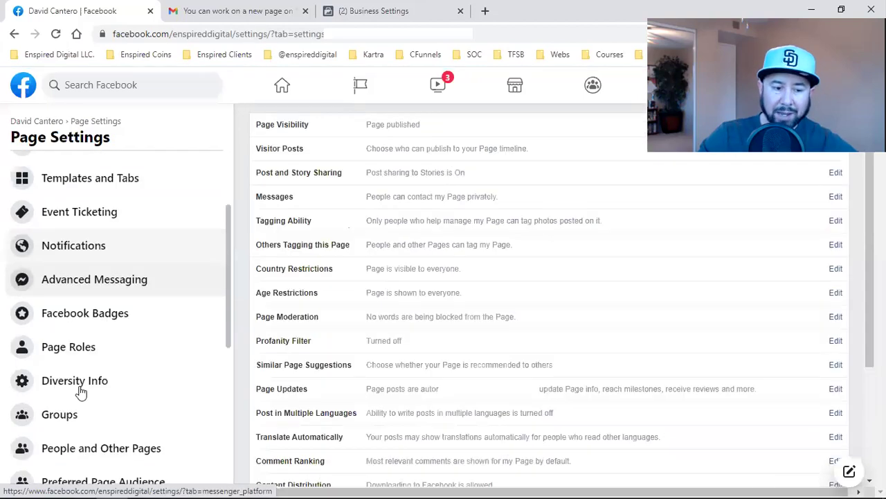
click(99, 354)
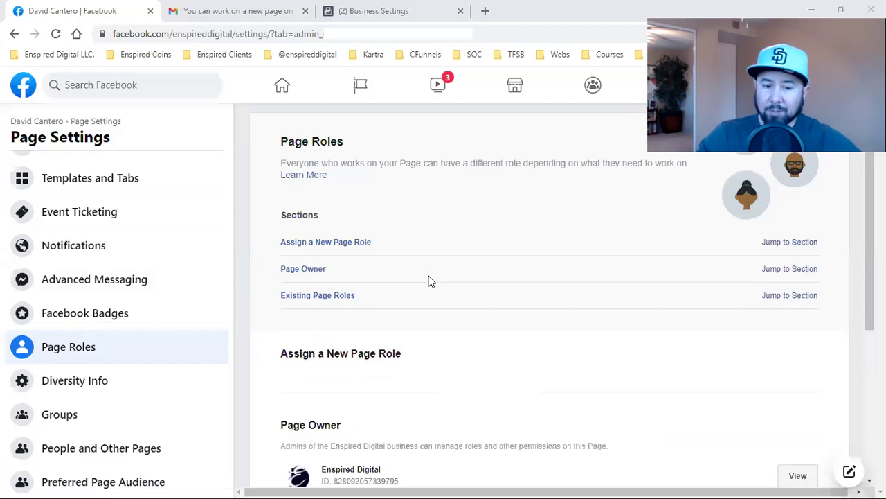
scroll(418, 282, down, 2)
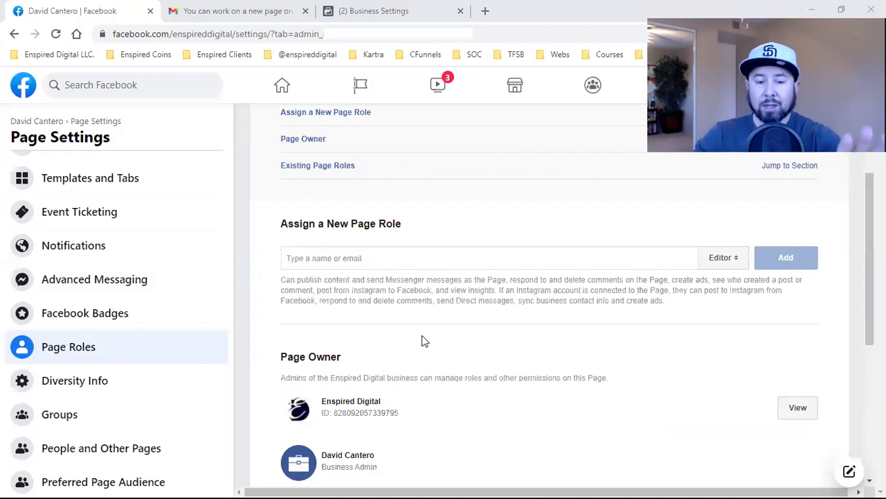
scroll(357, 346, down, 1)
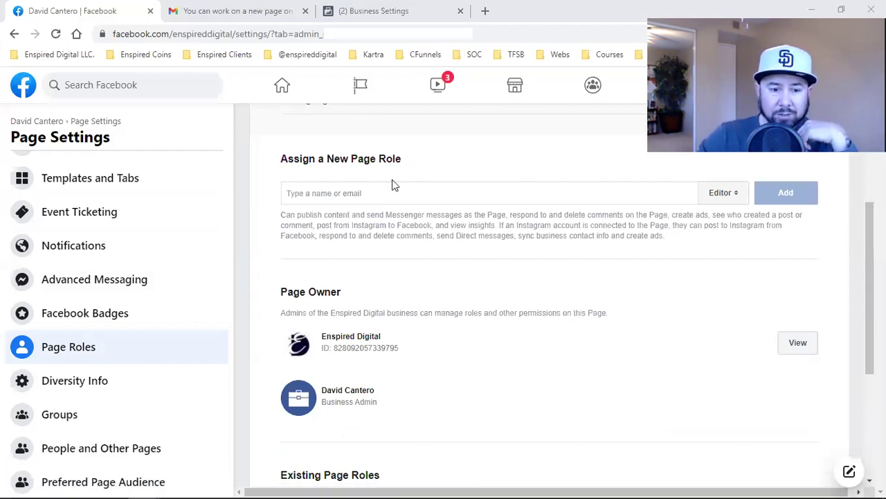
Switch back to Business Settings and view the access details of the Shay Sells Colorado Springs page
key(ctrl+shift+Tab)
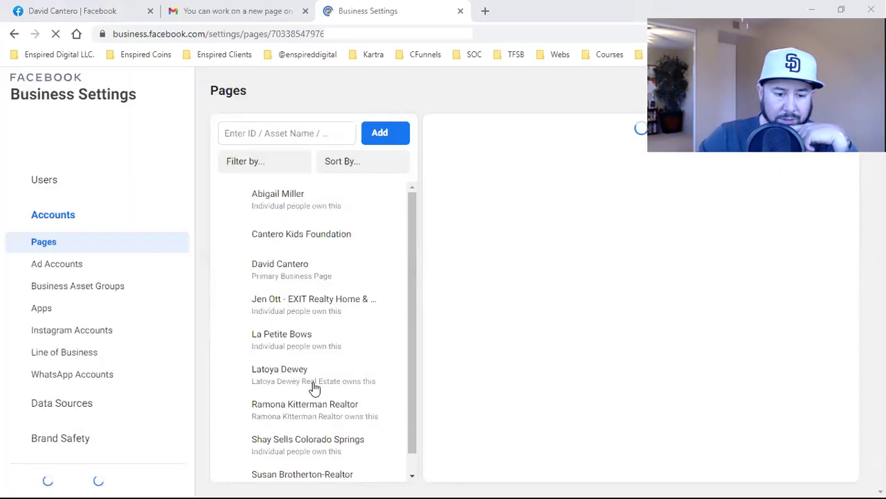
click(311, 446)
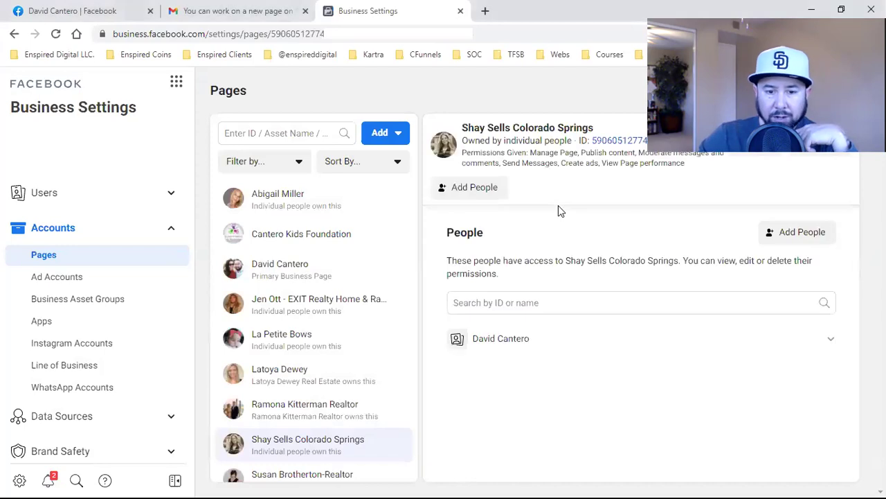